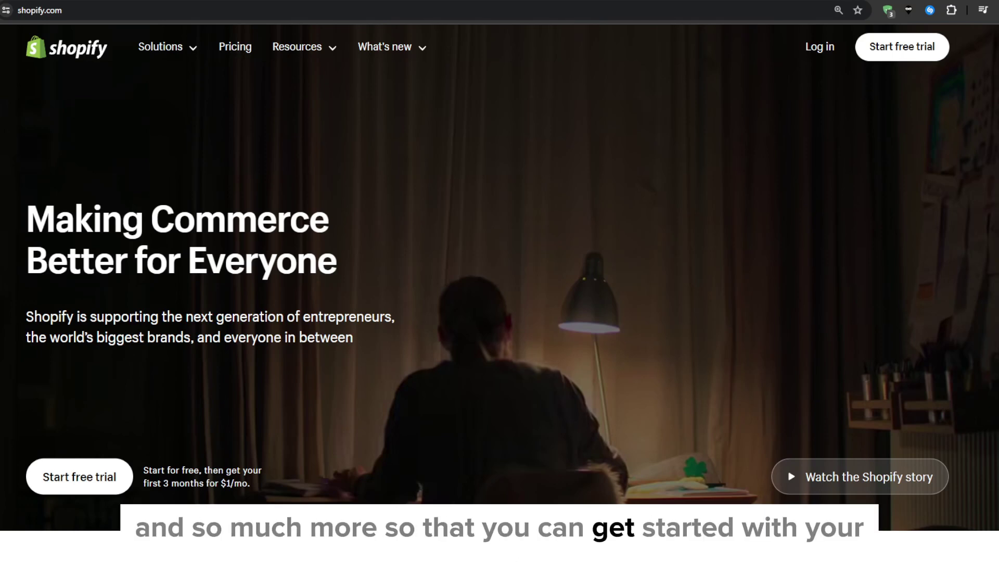
Step: Scroll down the shopify.com homepage to look over its content
scroll(37, 388, down, 6)
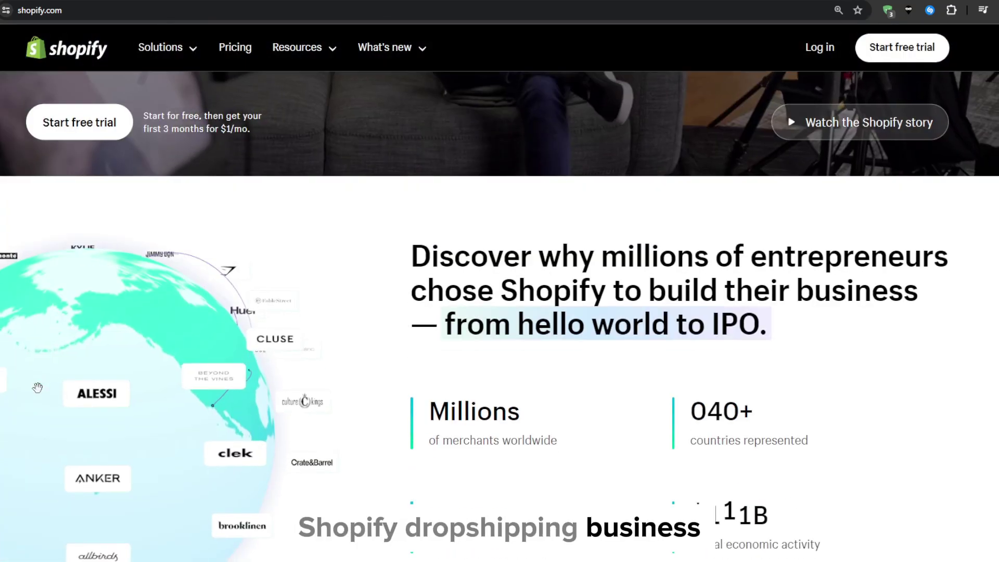
scroll(38, 388, down, 2)
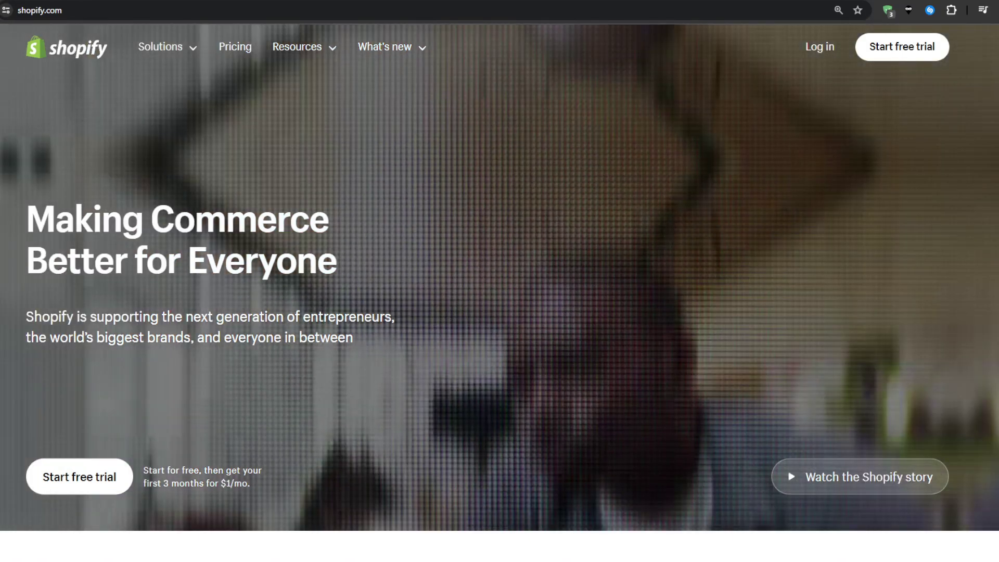
Step: Start the free trial, skip the business description question, and keep Jordan as the business location
click(911, 52)
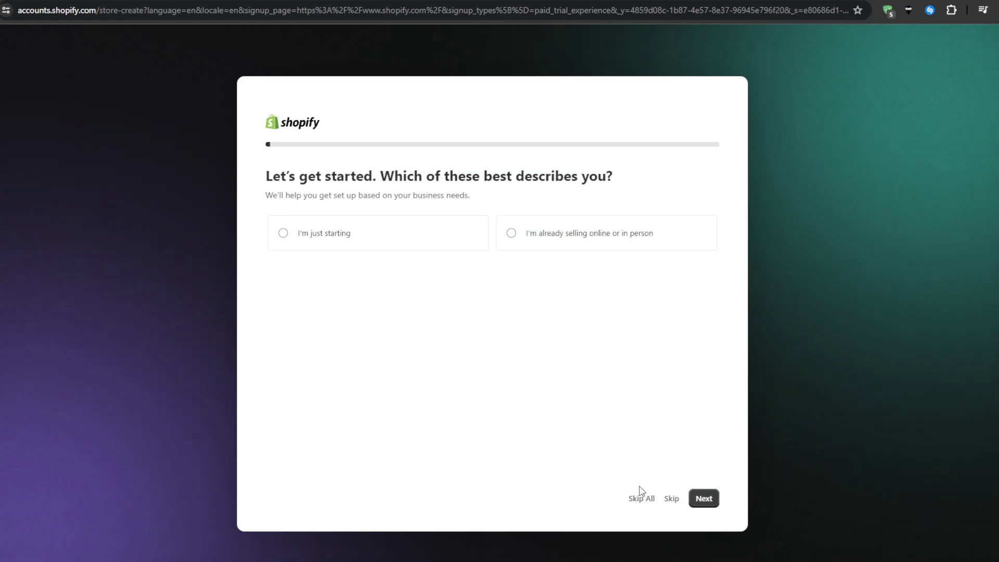
click(643, 500)
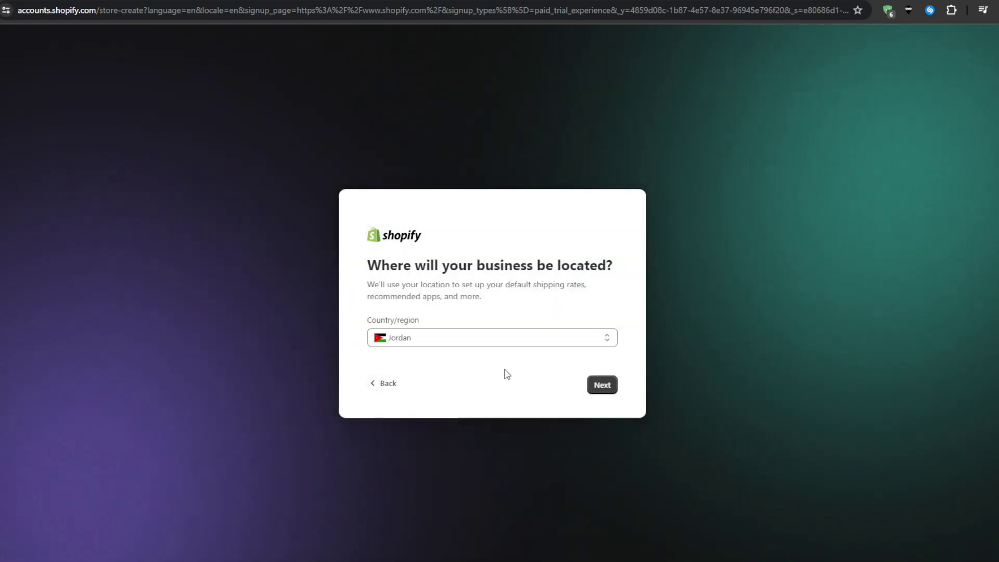
click(596, 385)
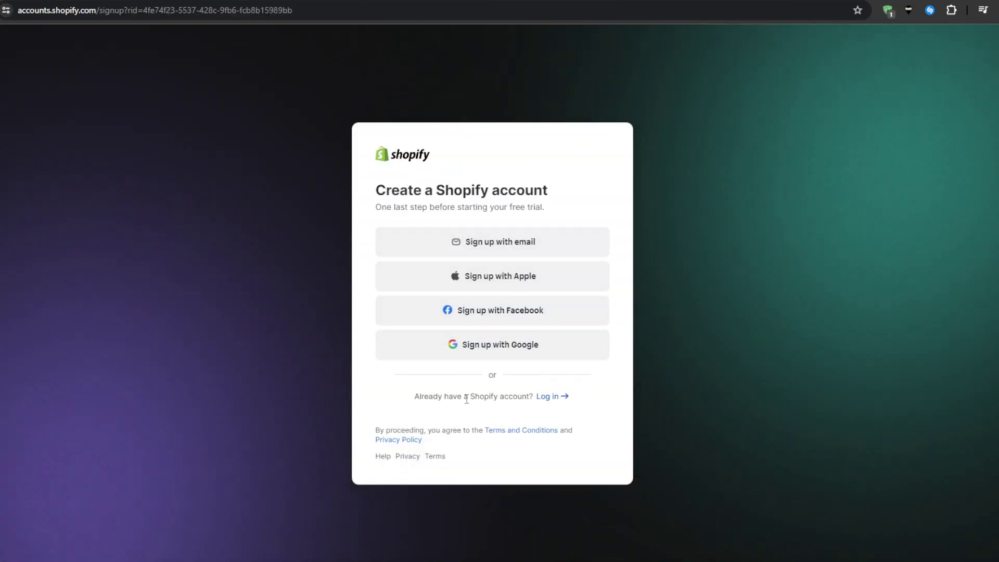
Step: Load shopify.com and go to its Pricing page
click(84, 13)
text(shopify.com)
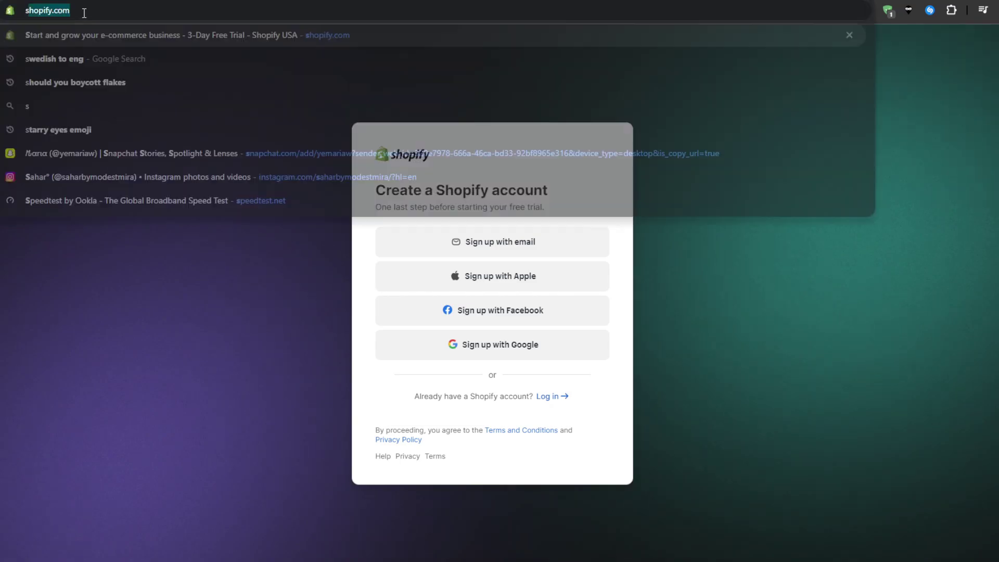
key(Return)
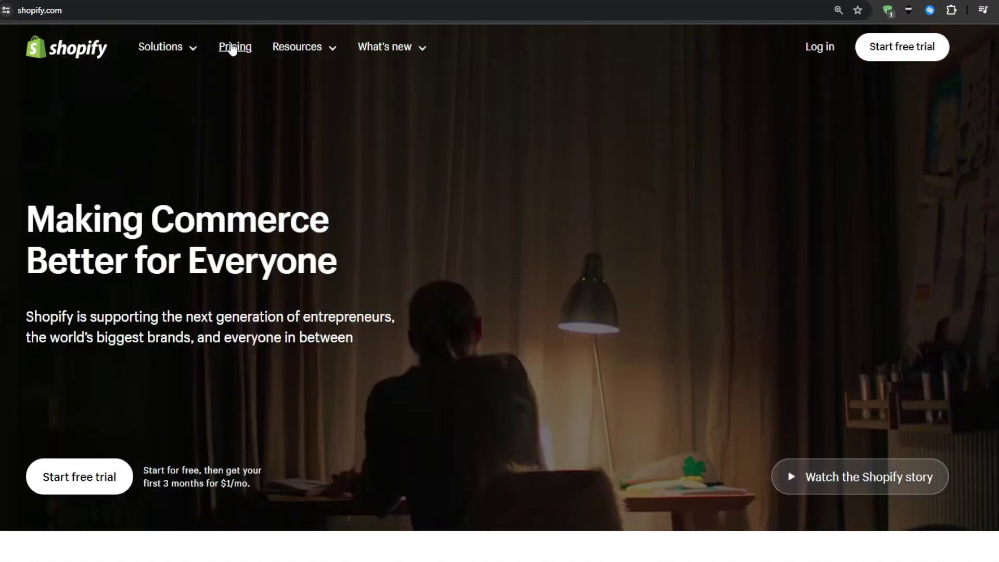
click(232, 49)
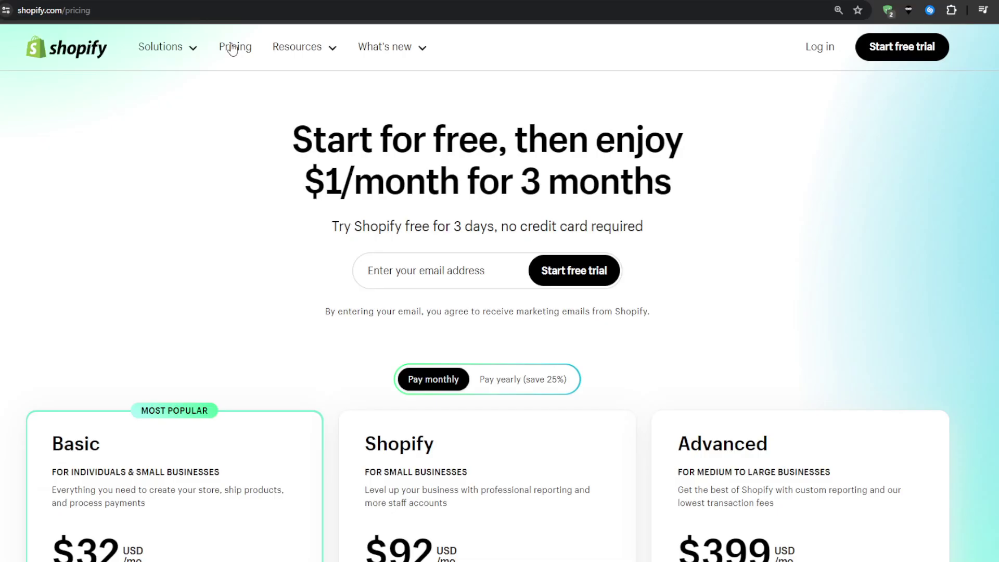
Step: Scroll past the Basic $32, Shopify $92 and Advanced $399 plans to the $5 Starter option
drag(333, 226, 488, 226)
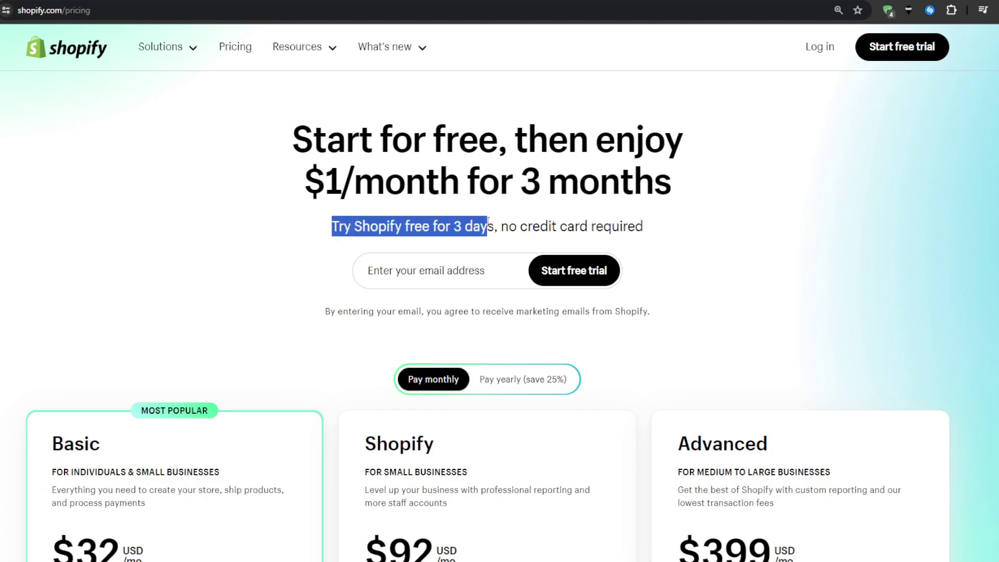
click(488, 227)
scroll(152, 290, down, 4)
scroll(151, 294, down, 1)
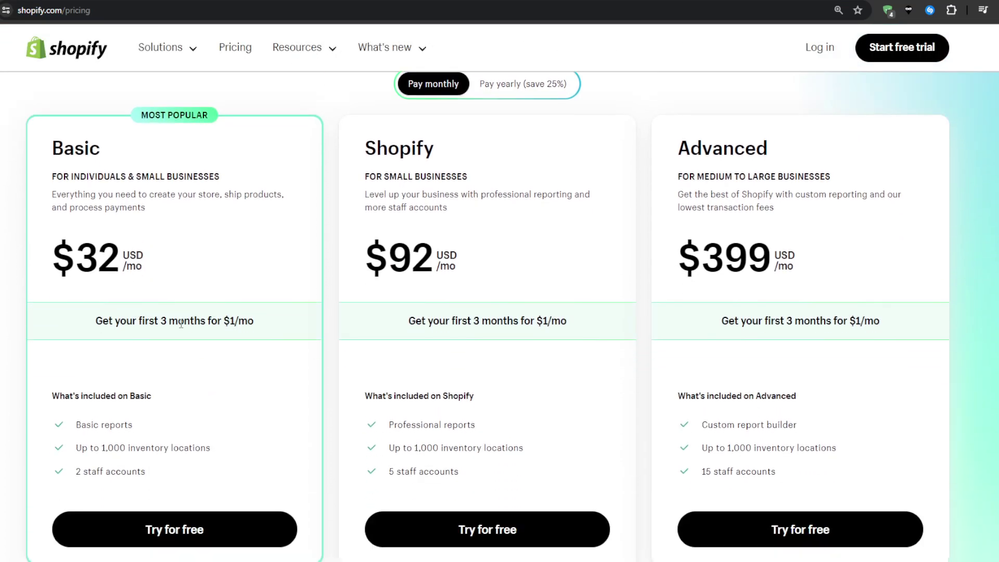
scroll(132, 276, down, 12)
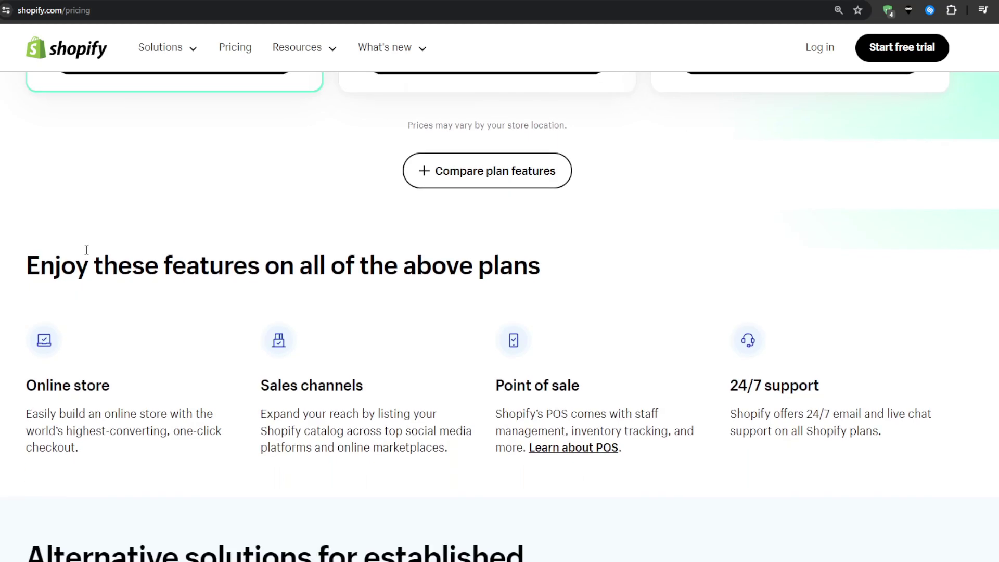
scroll(78, 235, down, 3)
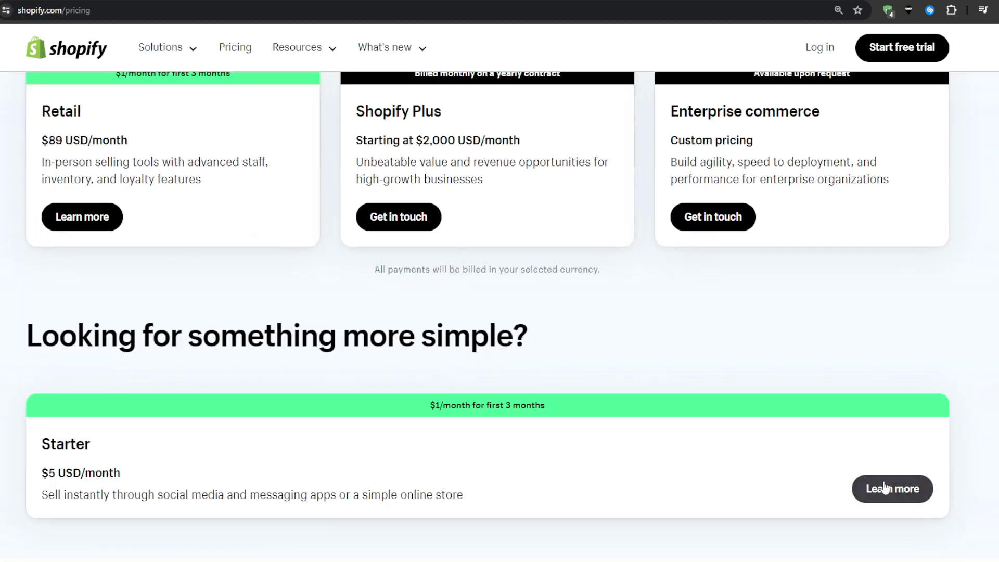
Step: Sign up for the $5 Starter plan, answering 'I'm just starting' and skipping the remaining survey
click(190, 415)
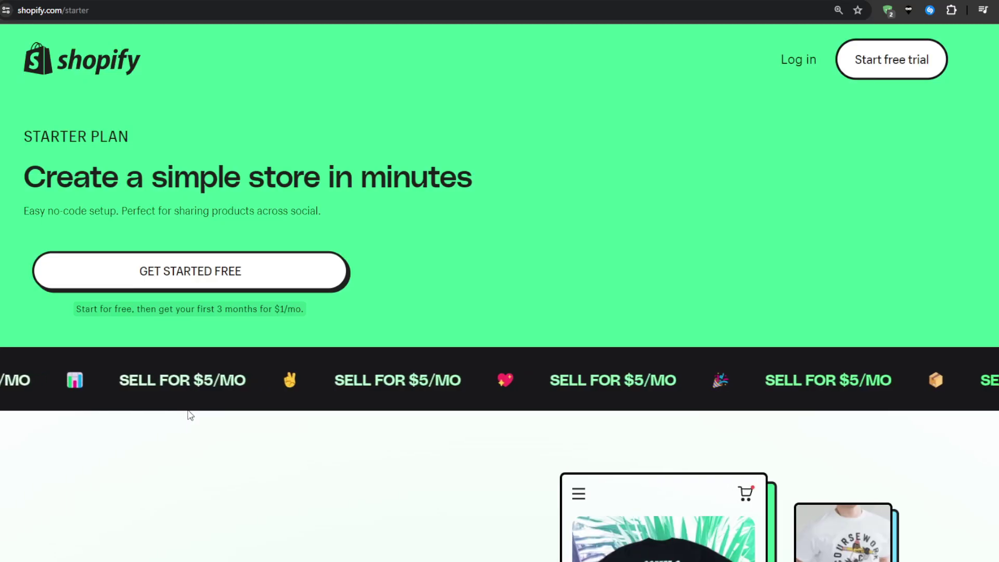
drag(9, 186, 434, 174)
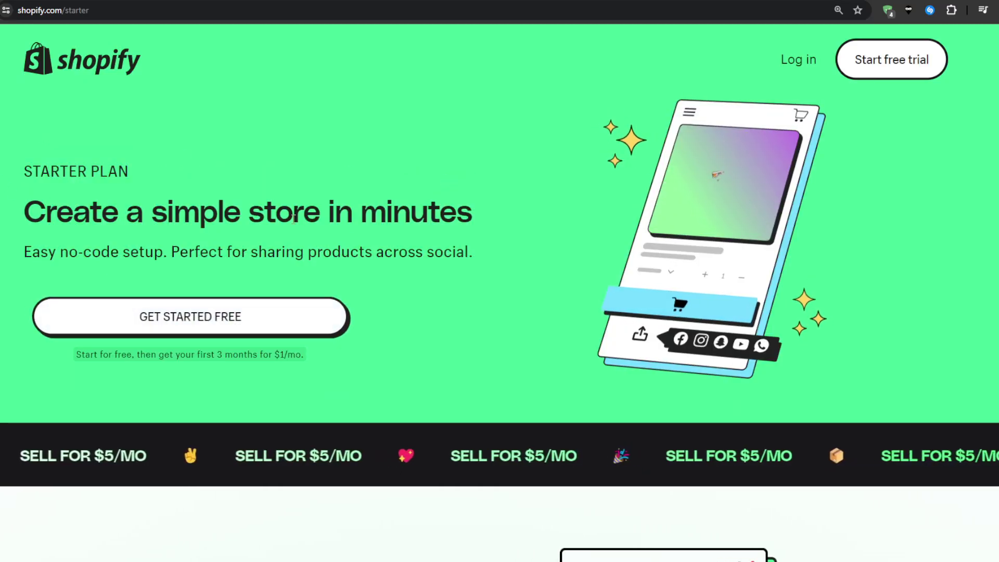
click(191, 318)
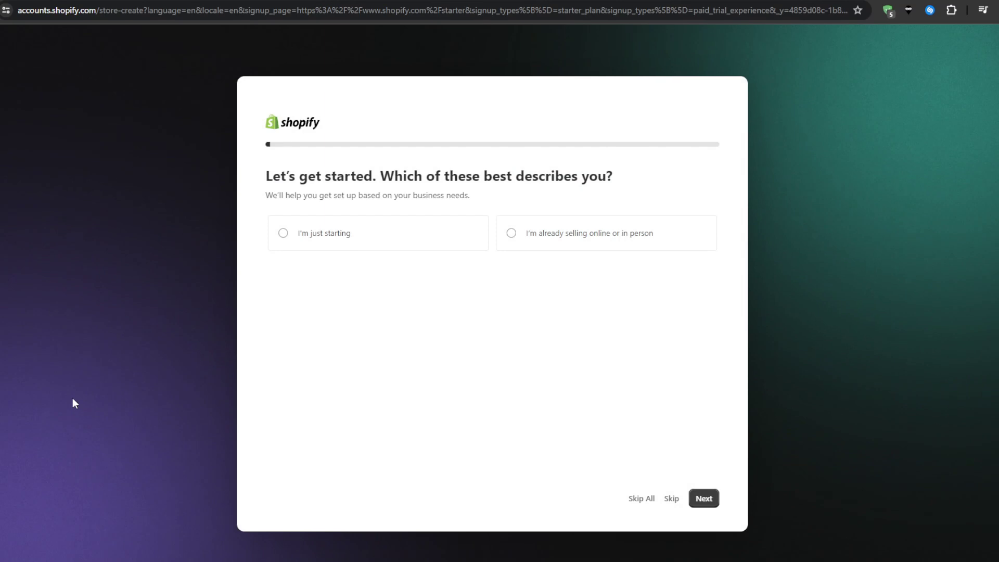
click(478, 248)
click(644, 497)
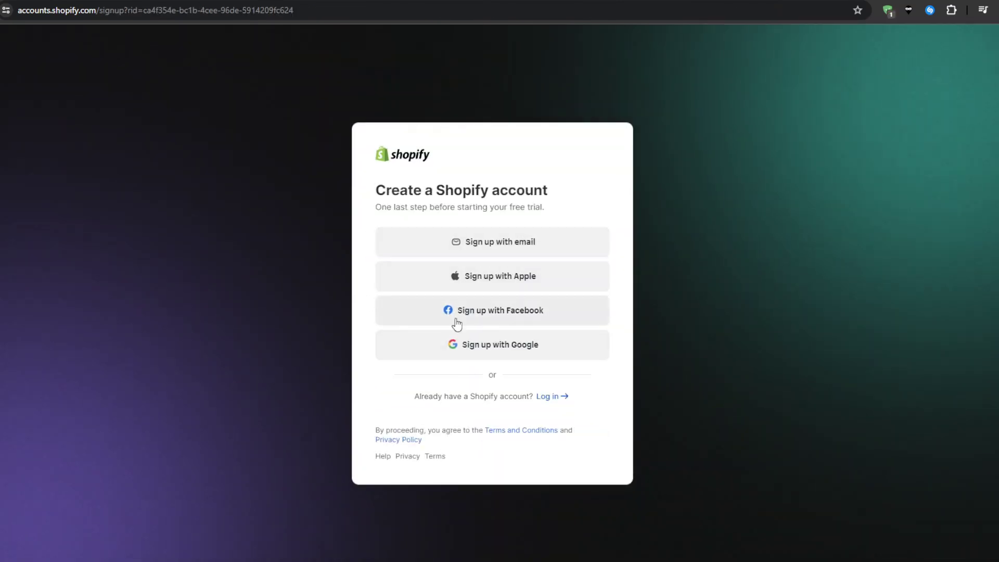
click(454, 341)
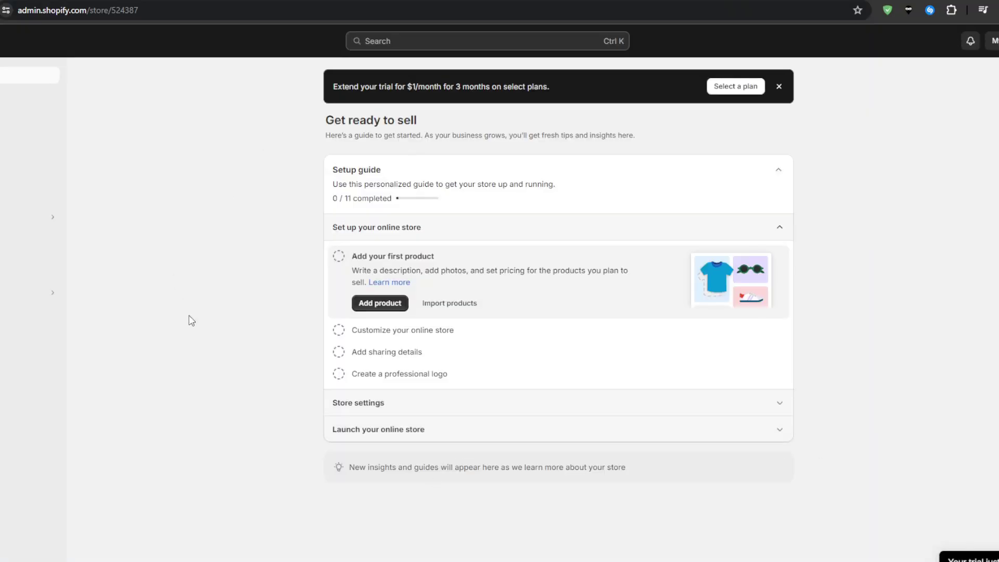
Step: Go from the setup guide's Customize your online store item to the Themes page
click(415, 331)
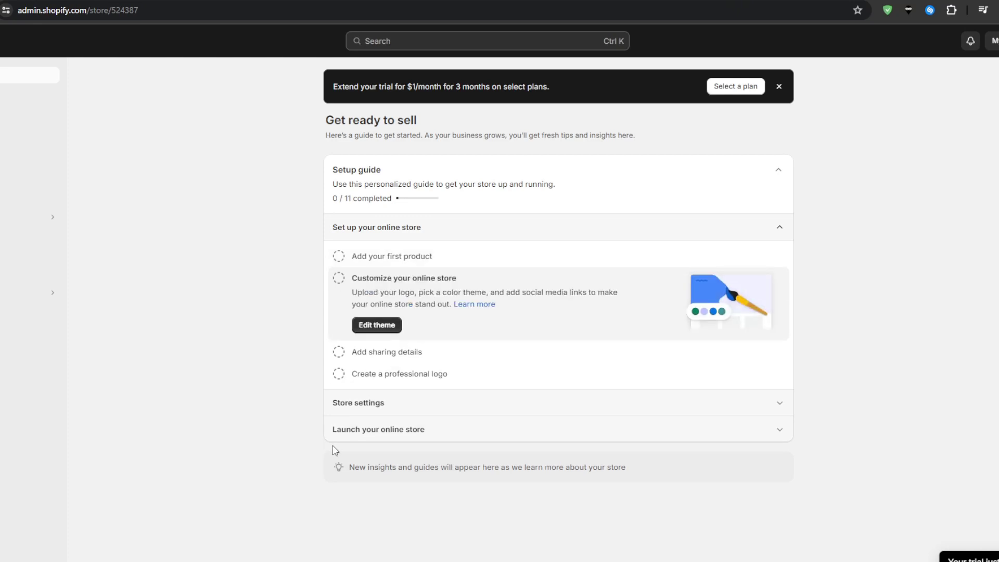
click(370, 325)
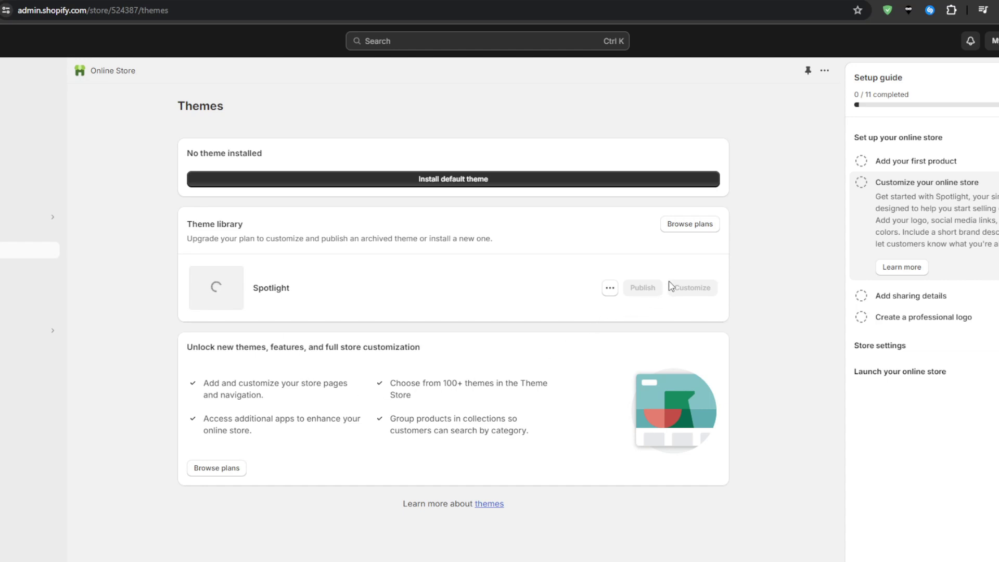
Step: Look over the available subscription plans, then leave the plan selection page
click(690, 224)
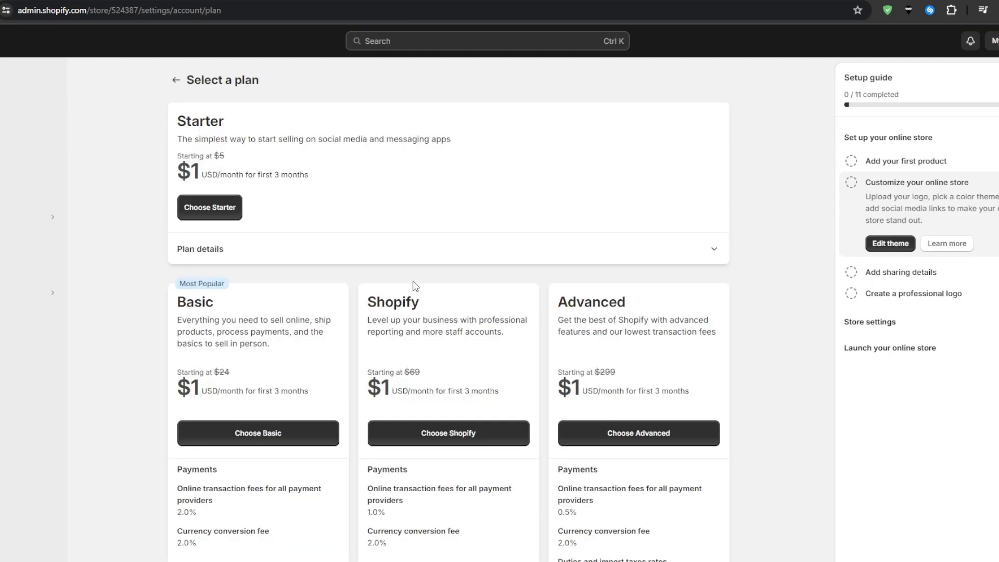
drag(222, 129, 199, 136)
click(224, 158)
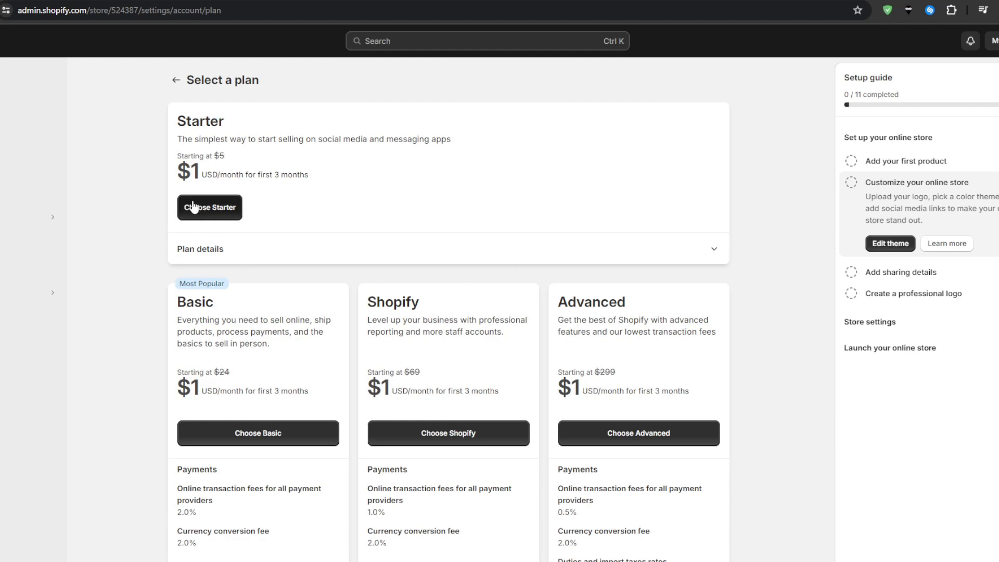
click(176, 81)
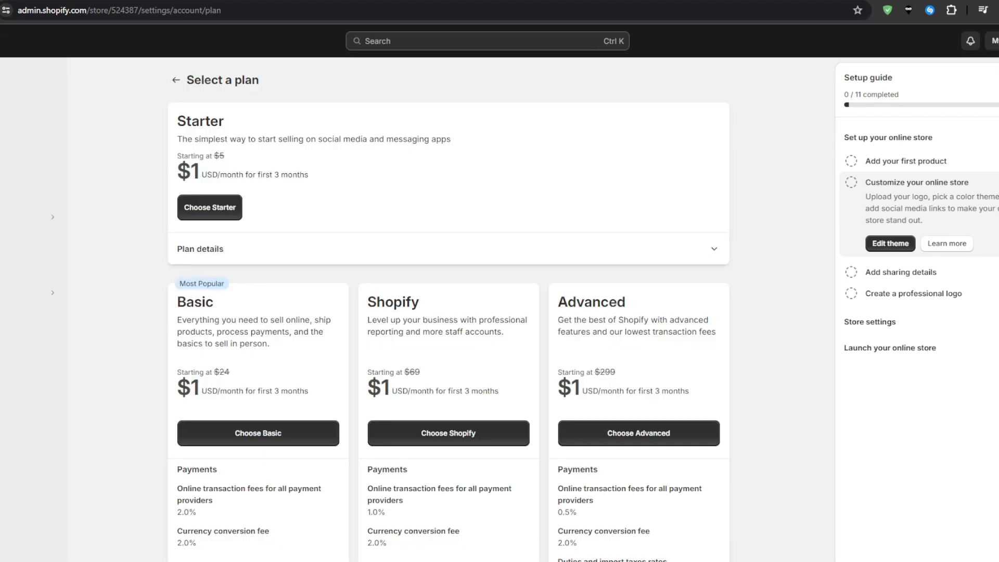
Step: Revisit the Themes page from the setup guide, noting the Spotlight theme, then go to Products
click(31, 75)
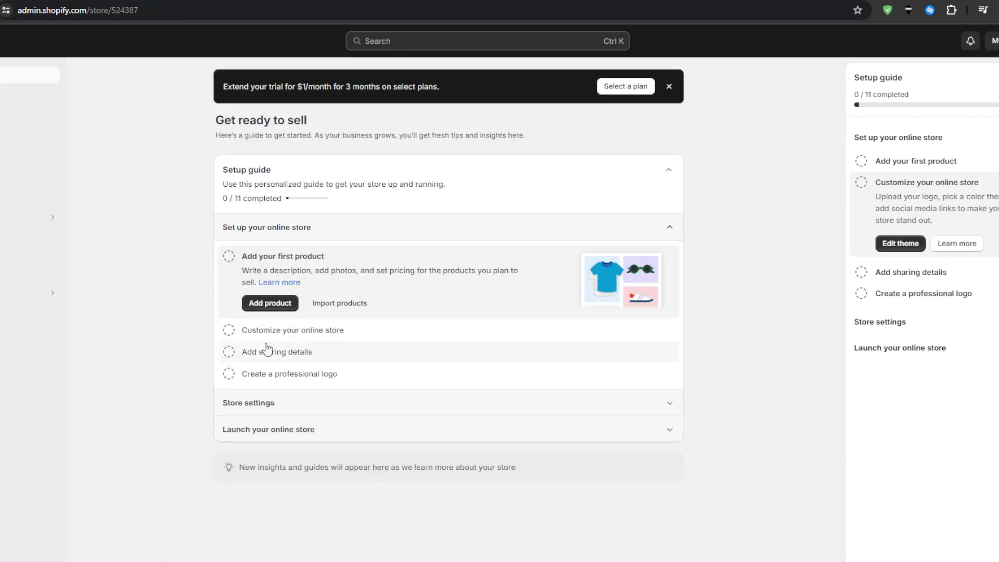
click(278, 333)
click(277, 325)
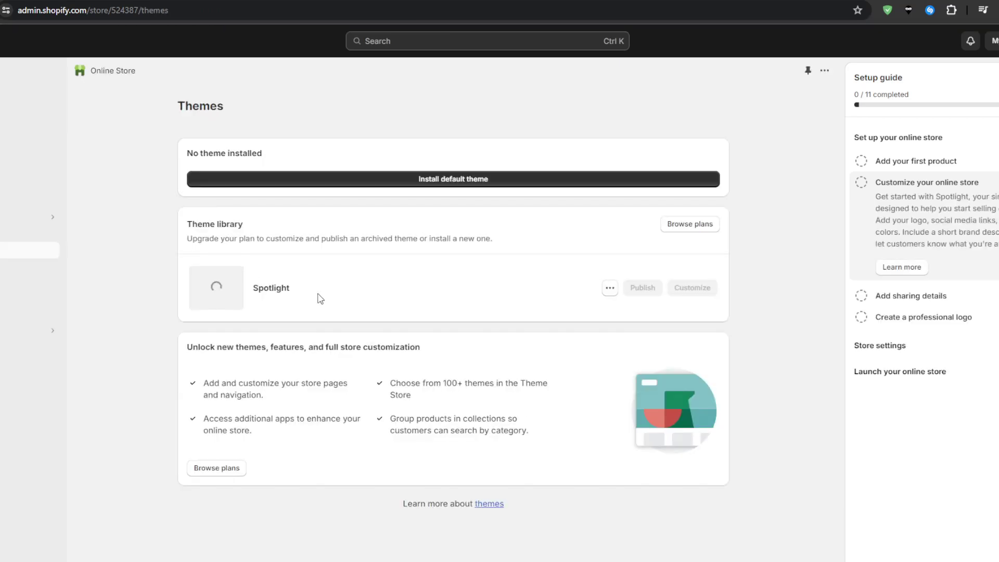
drag(307, 289, 249, 288)
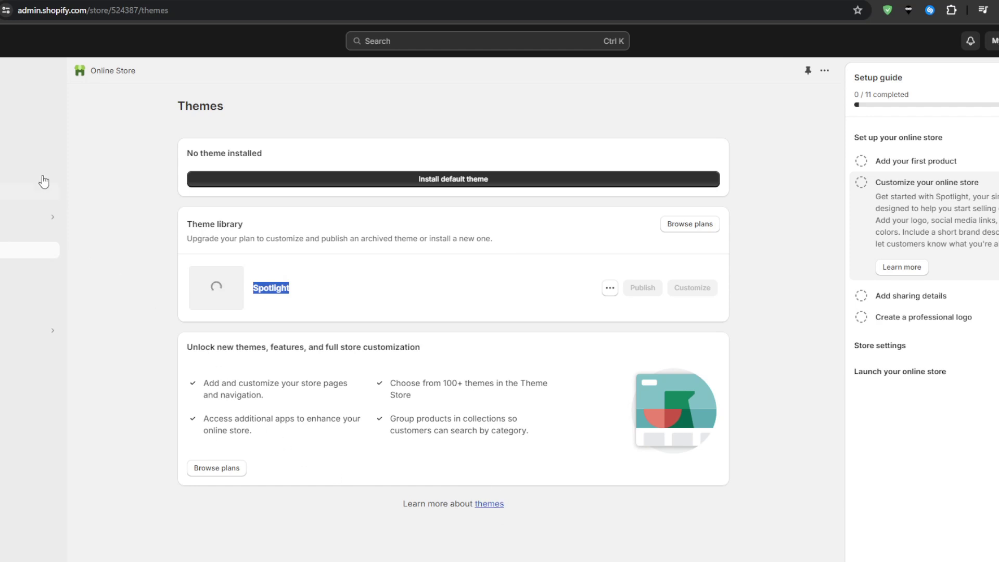
click(2, 110)
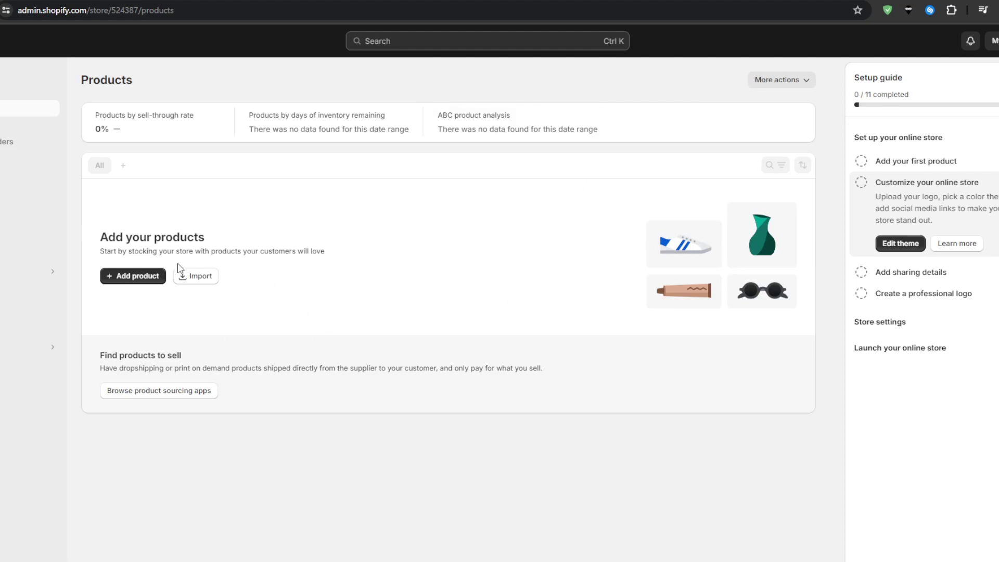
Step: Start a new blank product and scroll through the Add product form's fields
click(154, 278)
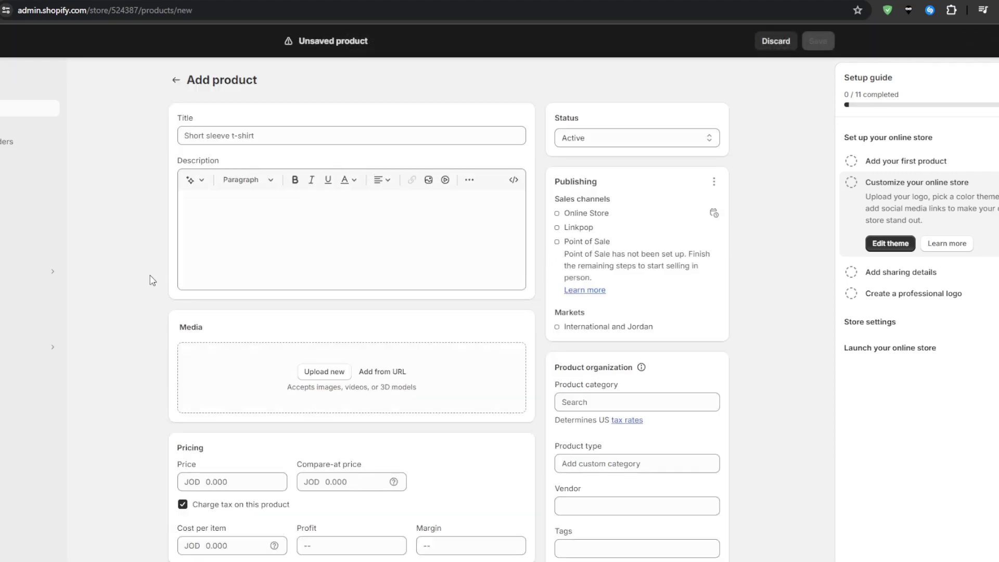
scroll(151, 280, down, 8)
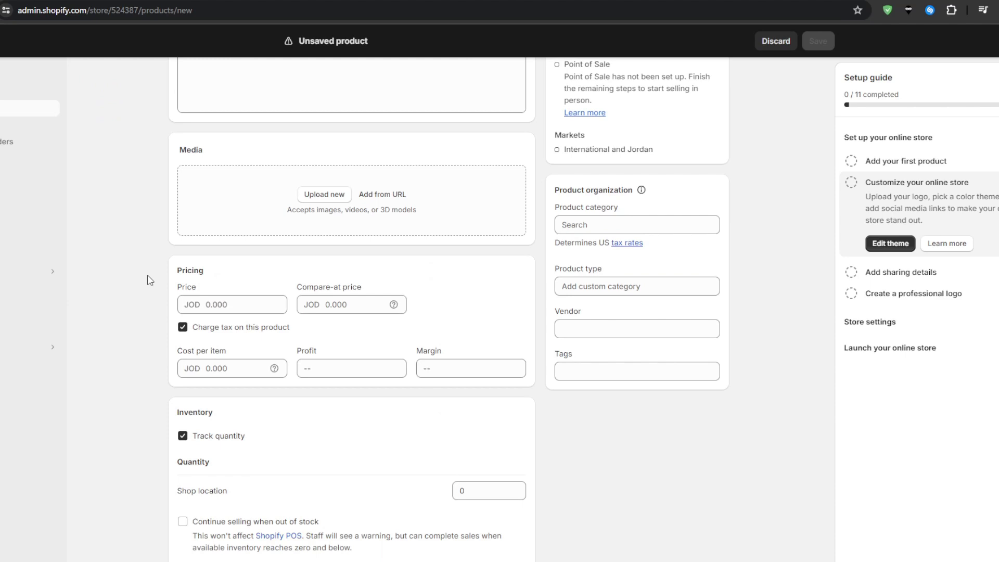
scroll(127, 281, up, 8)
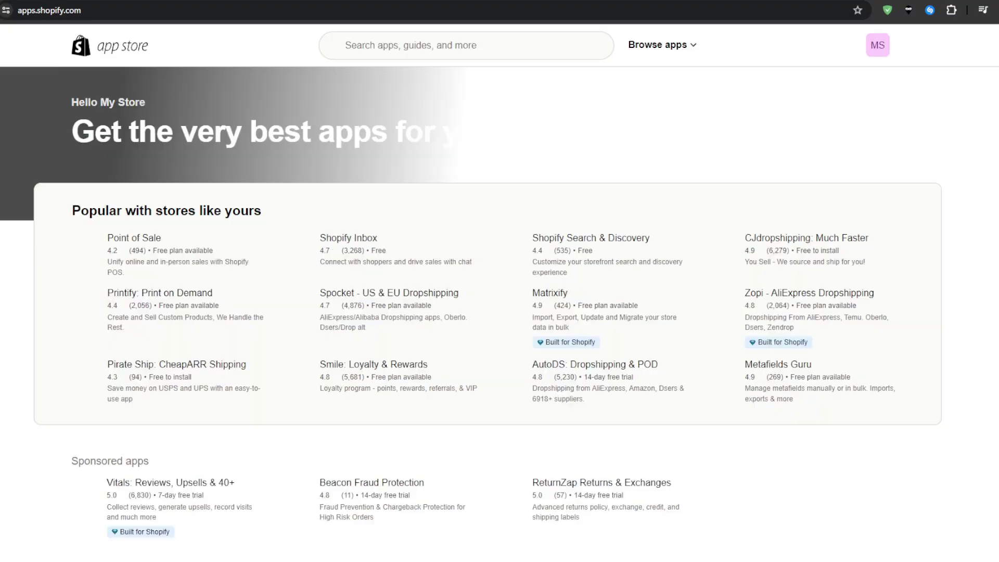
Step: Search the App Store for 'oberlo', then refine to the 'oberlo dropshipping' suggestion
click(430, 51)
text(oberlo)
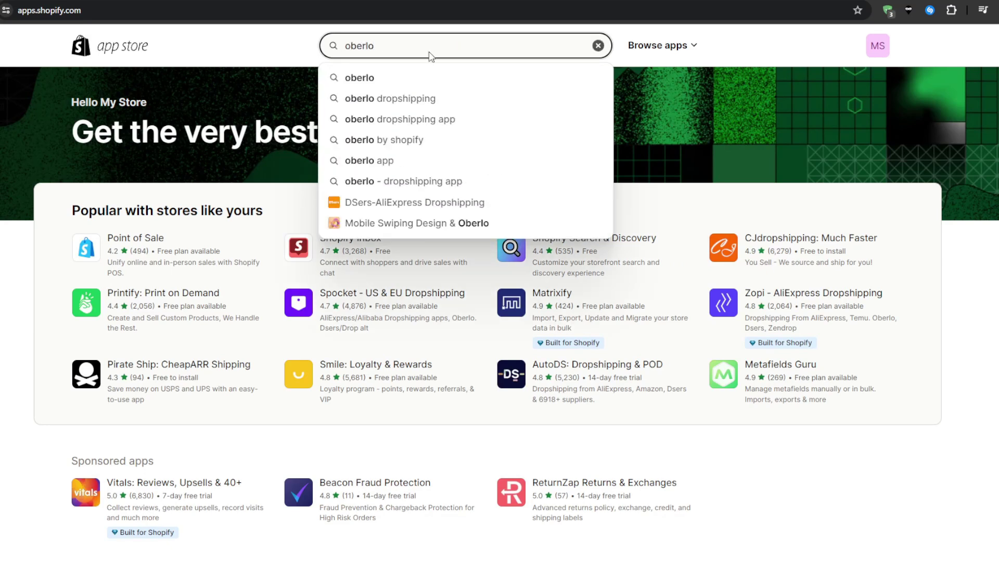
key(Return)
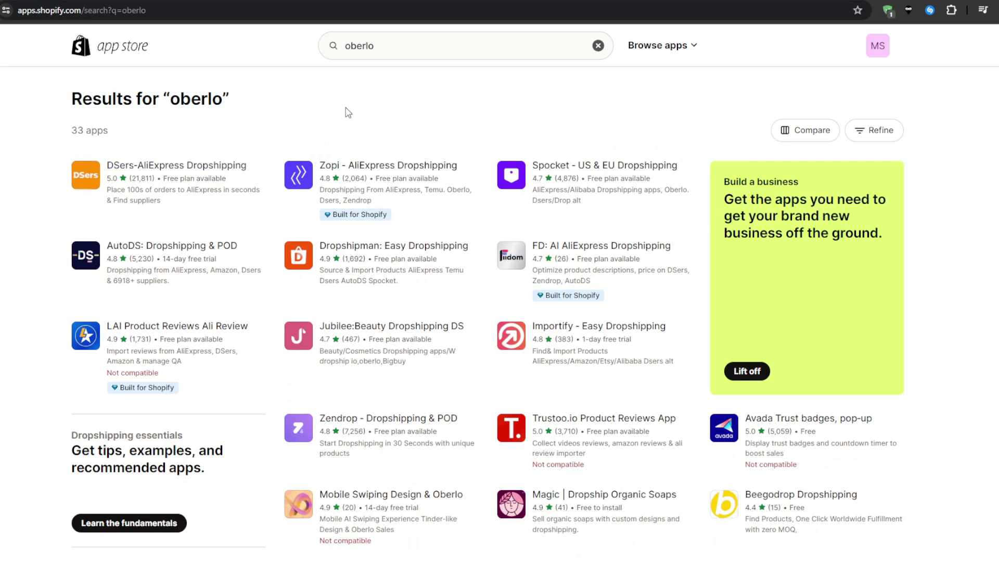
click(420, 48)
click(434, 122)
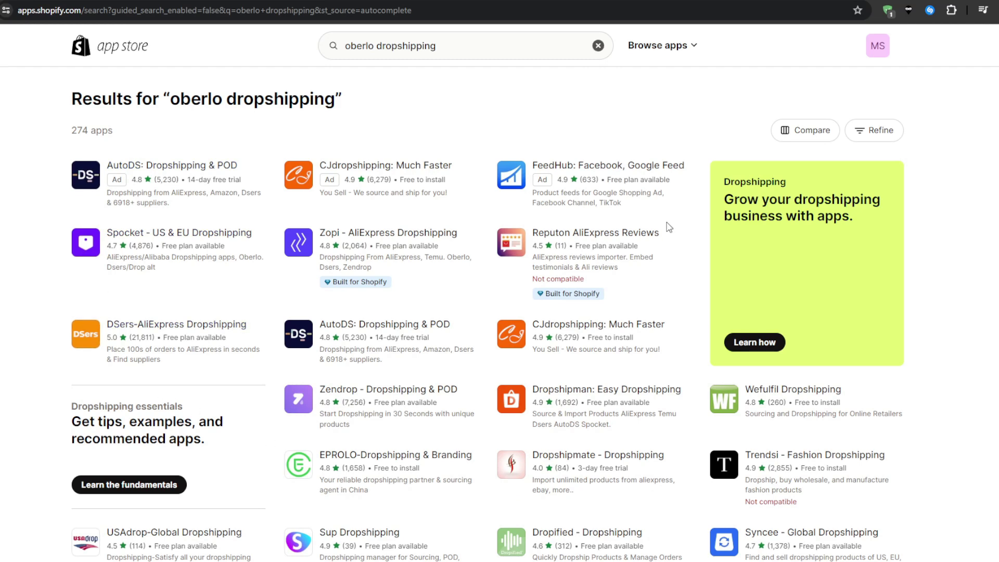
Step: View the Spocket listing's screenshot gallery through to the video slide, then scroll to its pricing plans
click(186, 246)
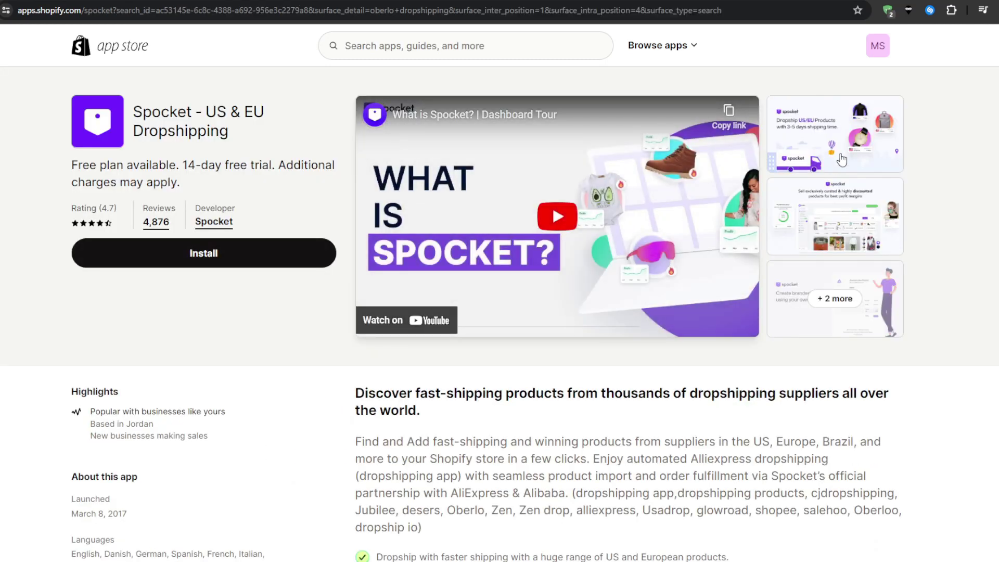
click(841, 160)
key(Right)
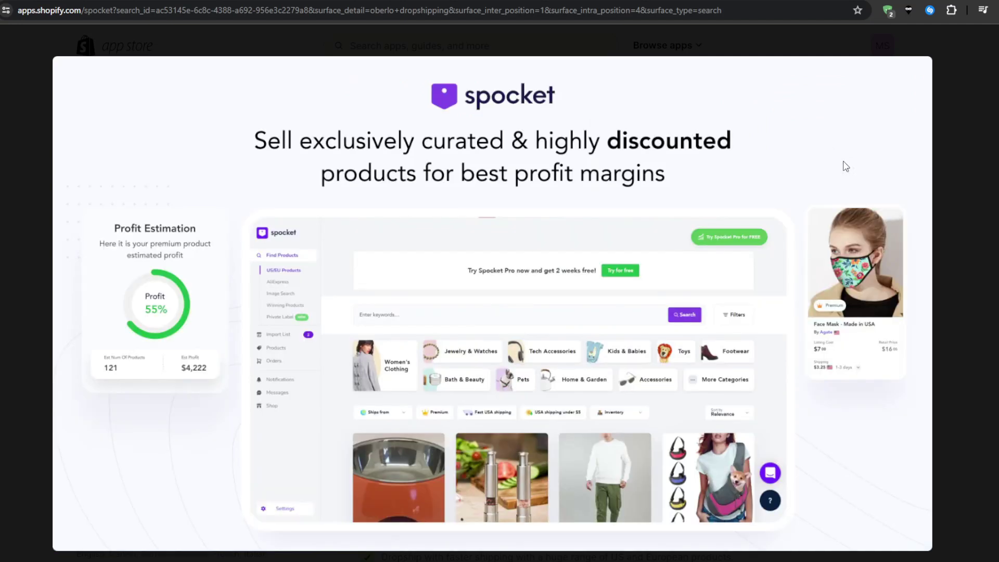
key(Right)
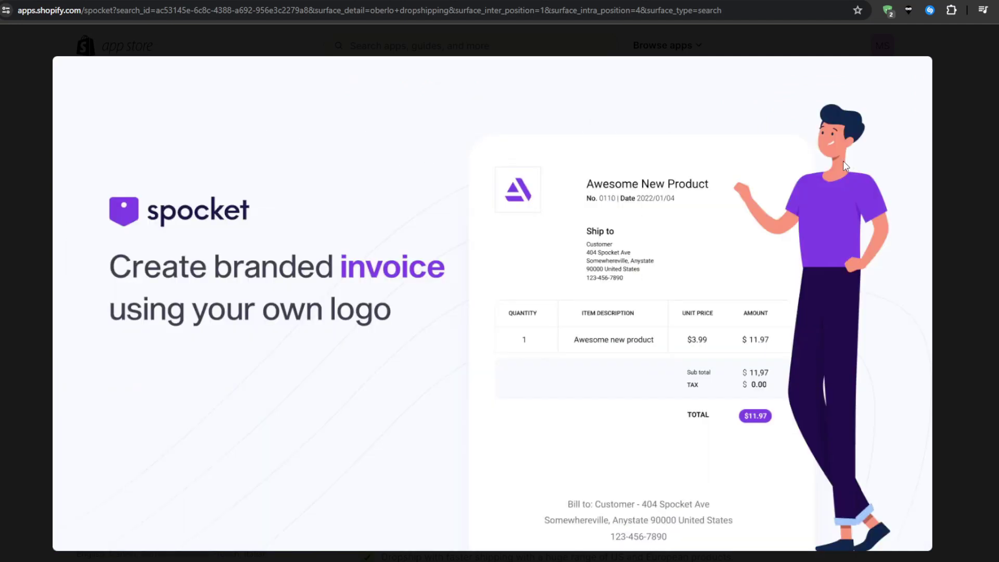
key(Right)
key(Right)
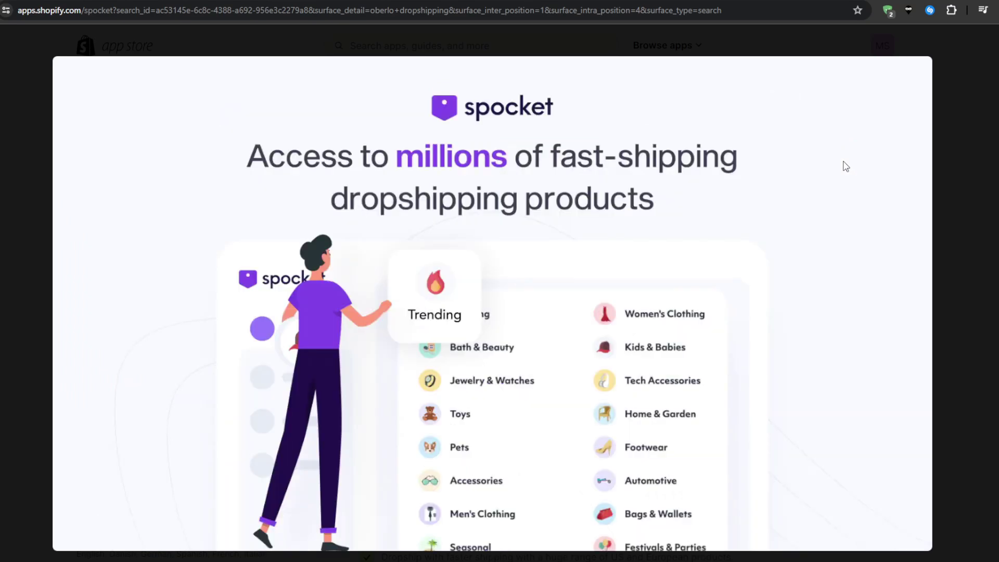
key(Right)
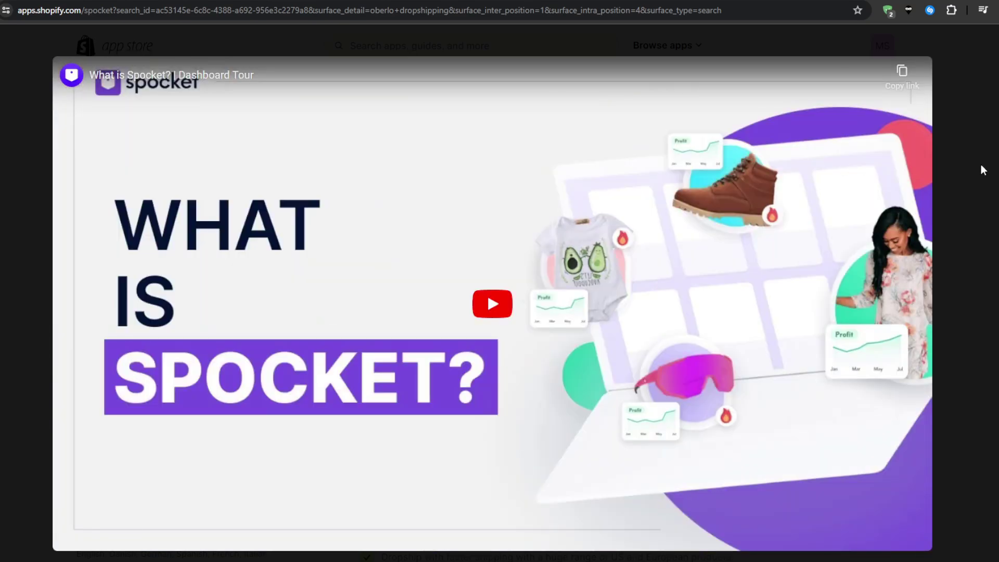
key(Escape)
scroll(920, 196, down, 10)
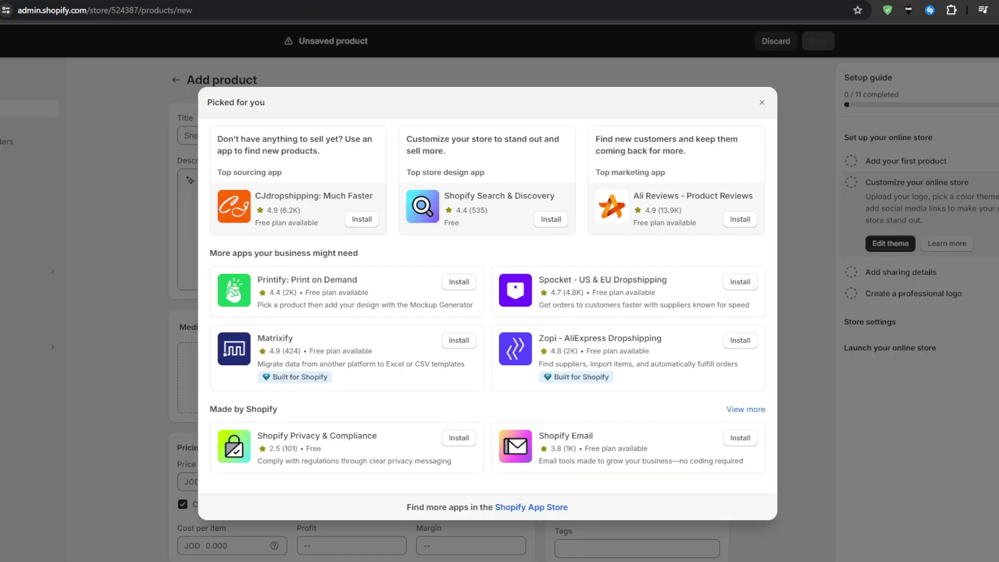
Step: Back in the store admin, open Settings > Shipping and delivery to view General shipping rates
click(85, 139)
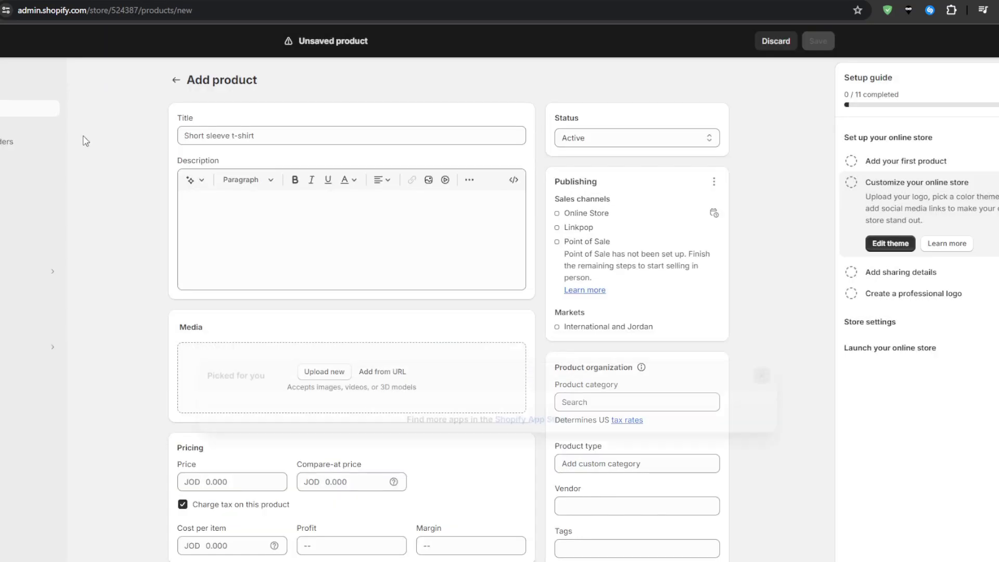
click(2, 86)
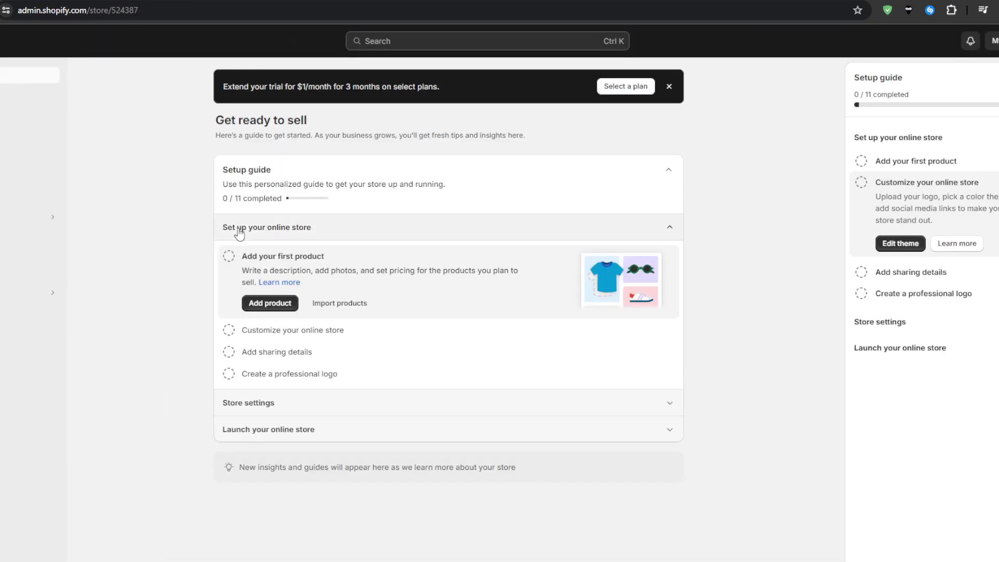
click(29, 559)
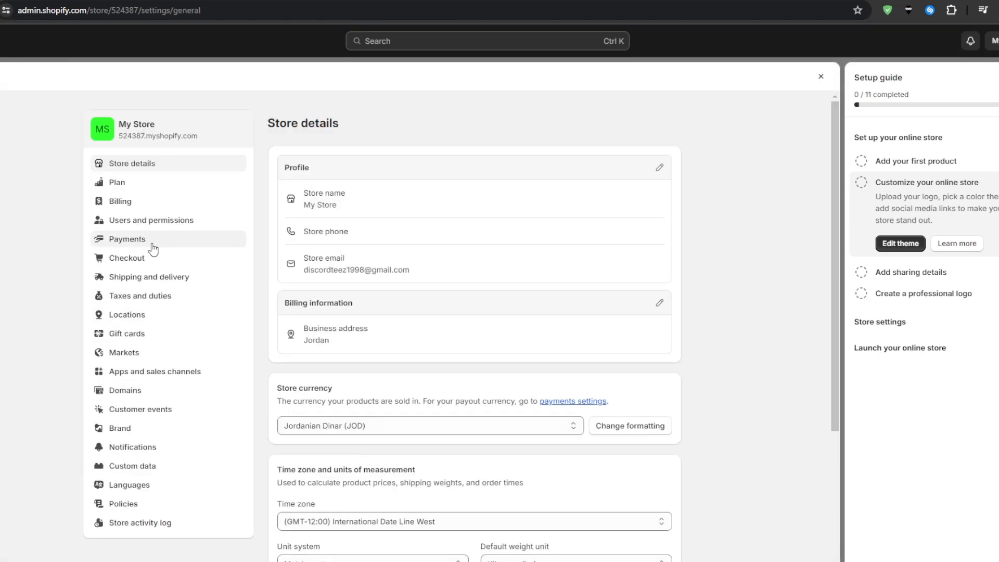
click(174, 284)
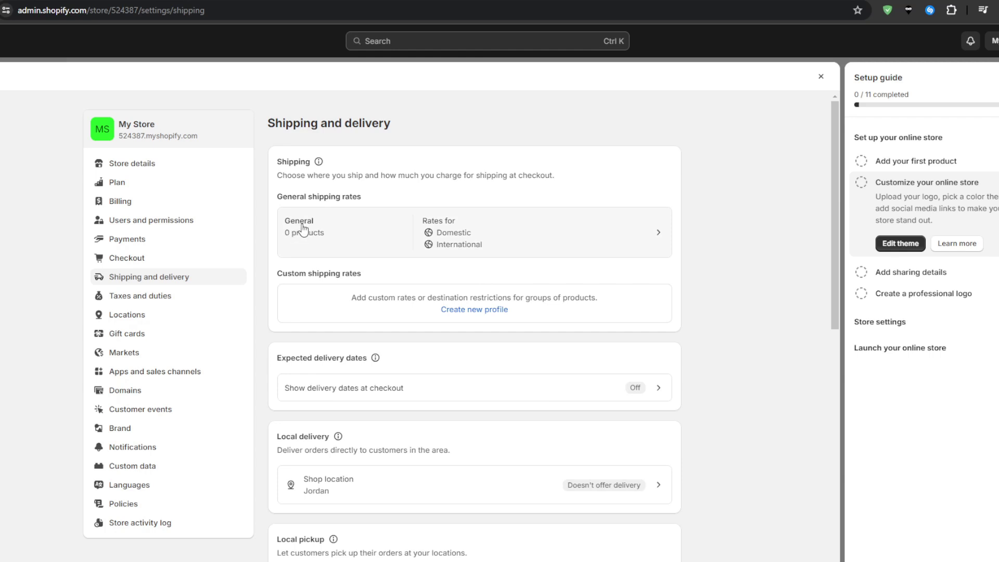
Step: Review the General shipping profile's zones and rates, then check Payments listing PayPal at 0% fee
click(303, 230)
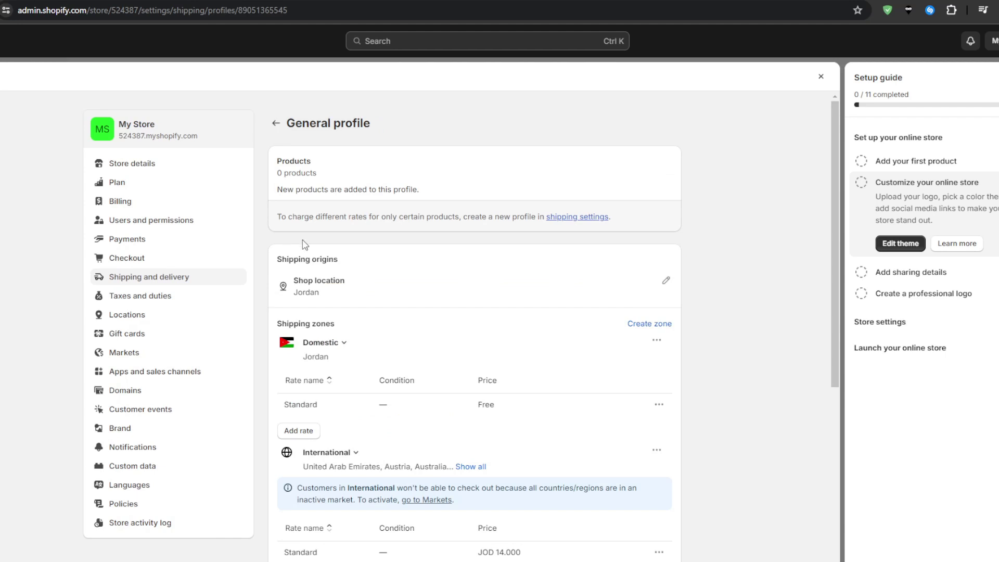
scroll(329, 261, down, 3)
scroll(329, 261, down, 3)
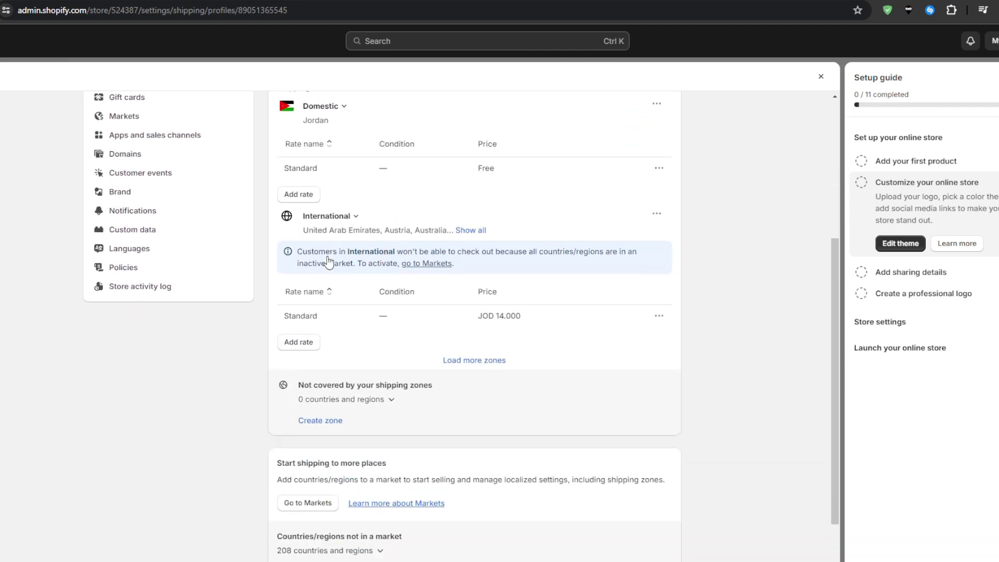
scroll(328, 260, up, 5)
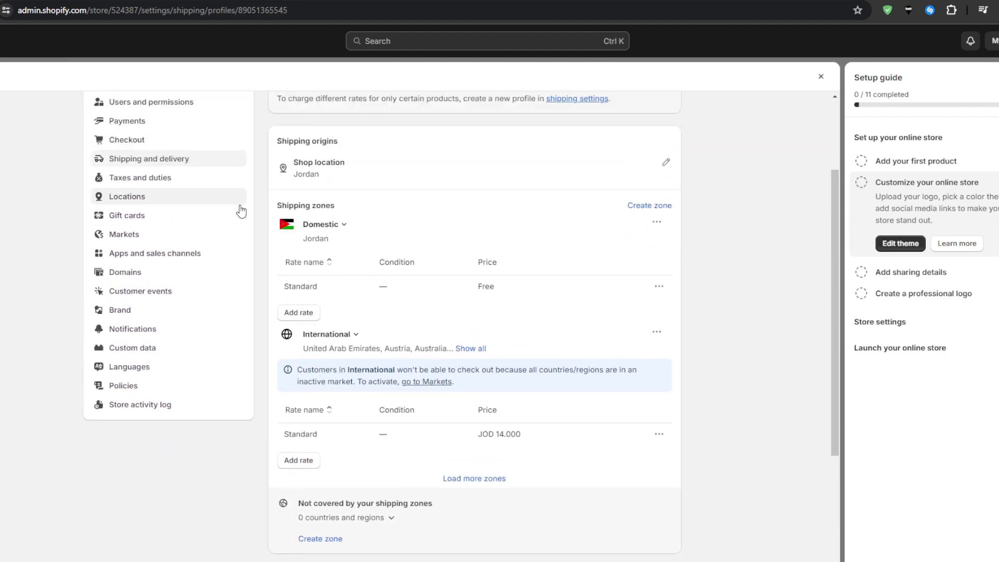
click(174, 182)
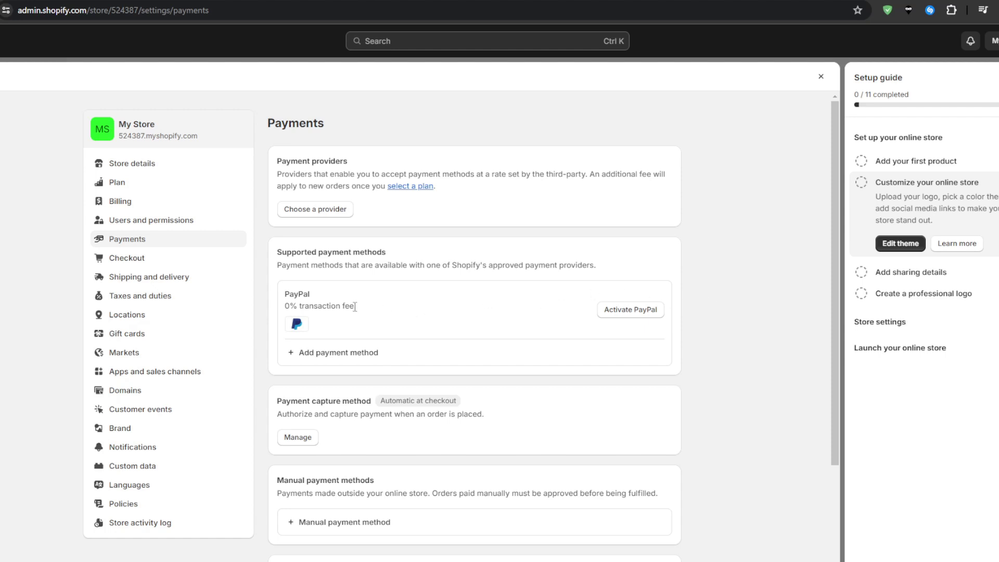
drag(355, 306, 286, 307)
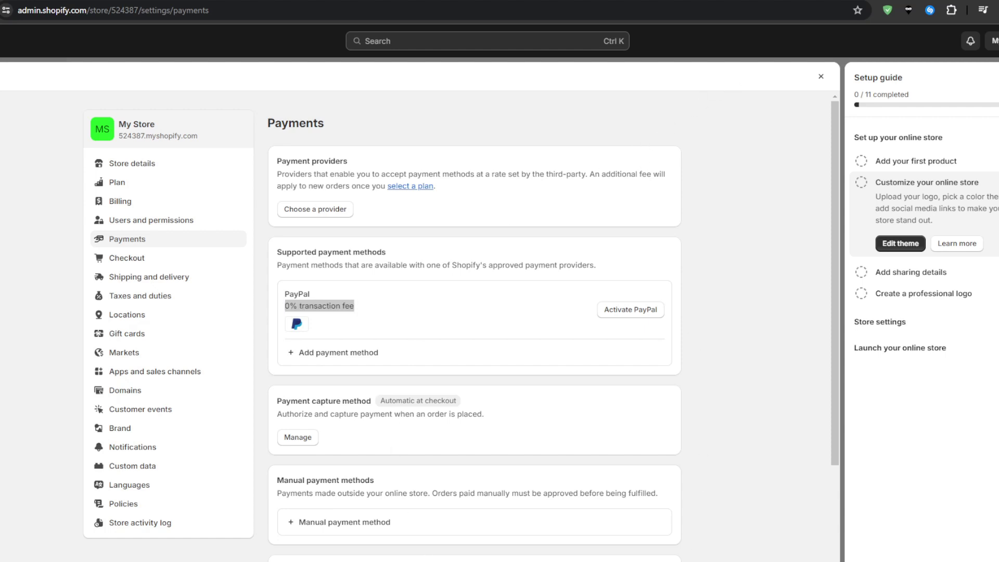
click(63, 48)
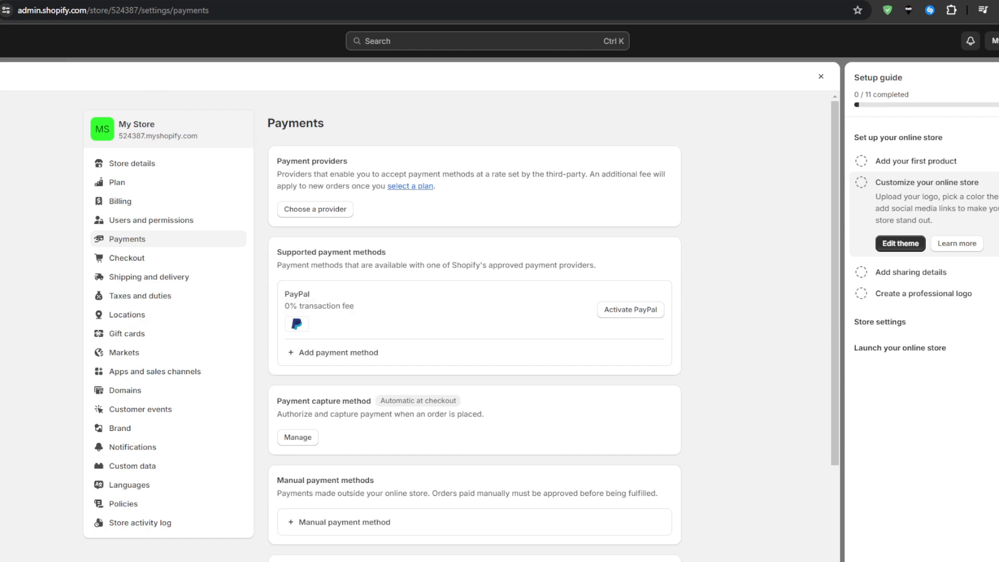
Step: Exit Settings back to admin Home, where the Get ready to sell guide shows 0 / 11
key(Escape)
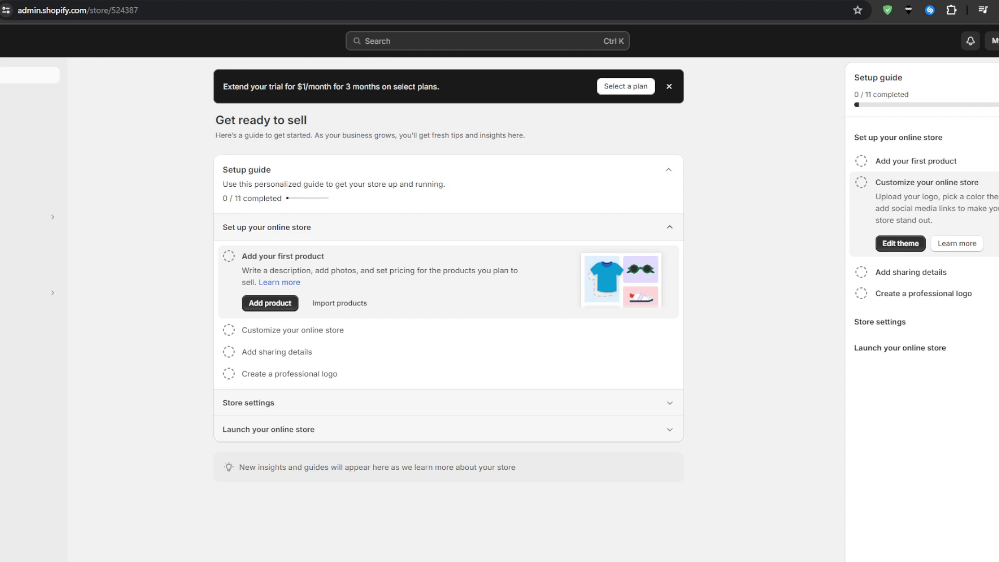